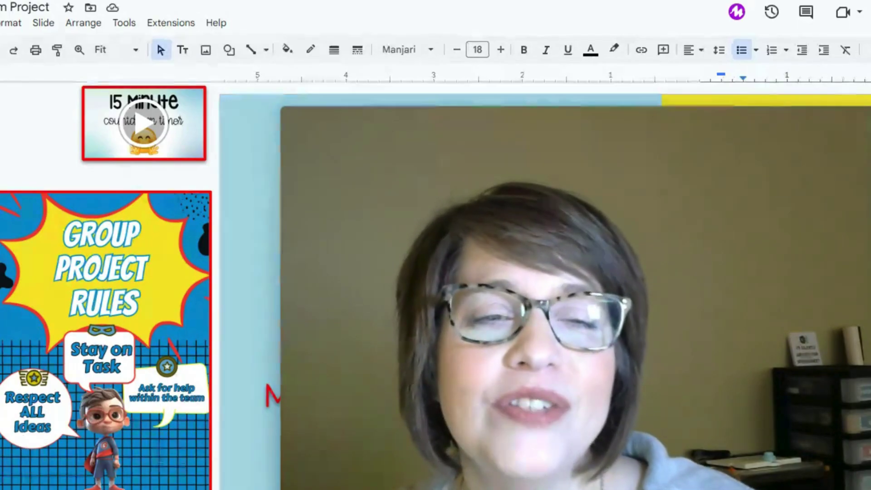
- Select the 15-minute YouTube countdown video on slide 3 and start it playing
click(98, 145)
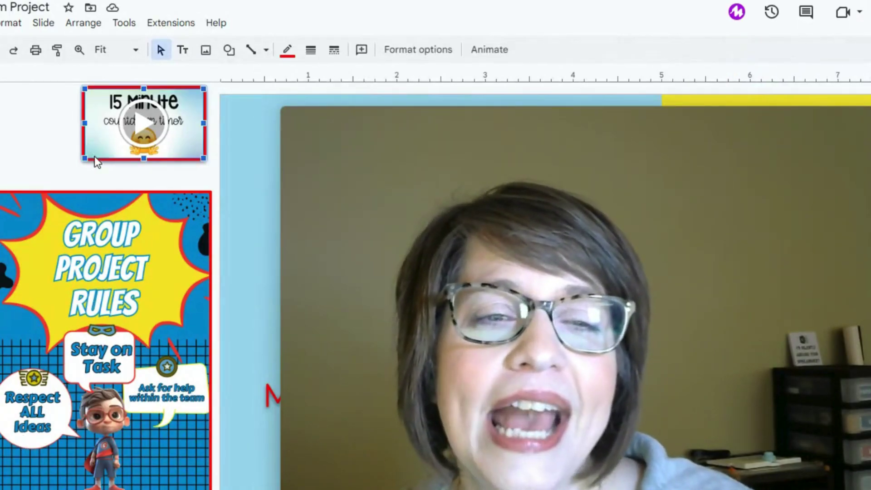
click(126, 134)
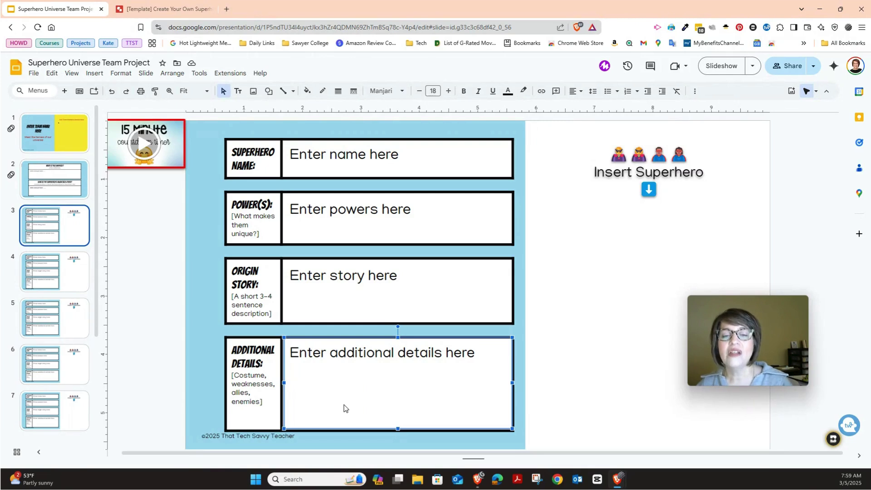
- Edit the superhero name field, then draw a new text box on the slide's right side
click(353, 158)
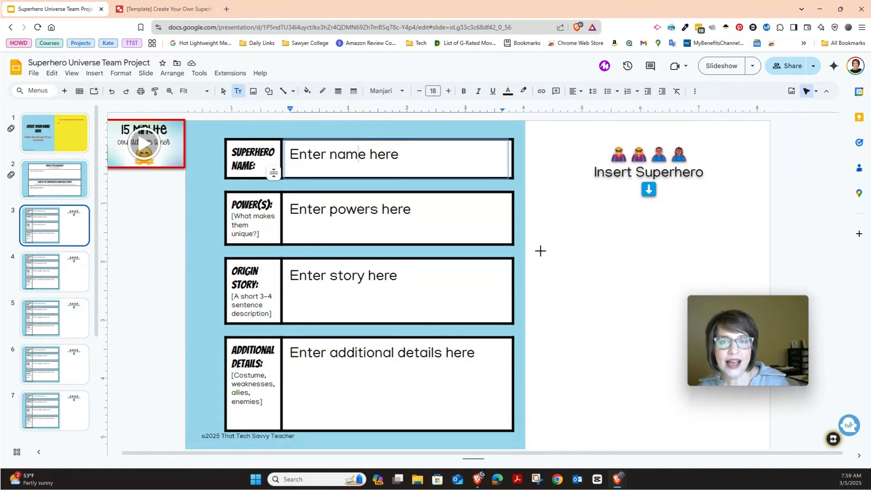
drag(541, 251, 679, 297)
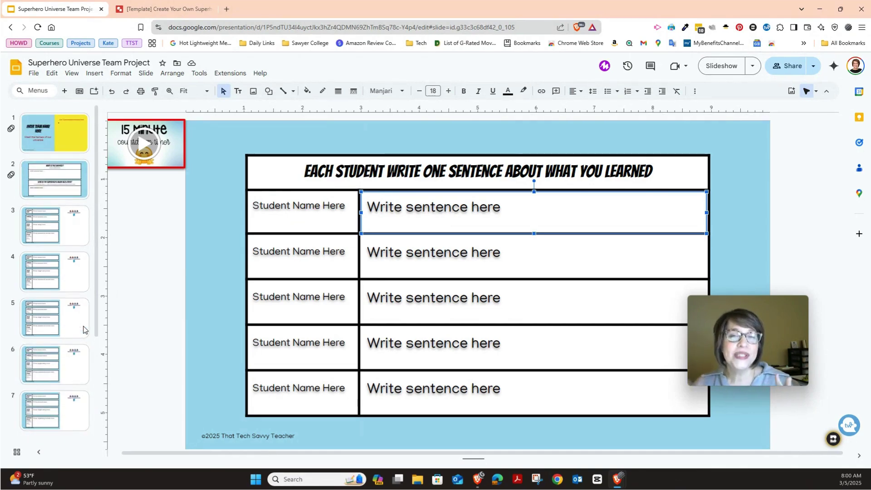
- Browse slides 1, 2 and 3, selecting the team name text on the title slide
click(61, 123)
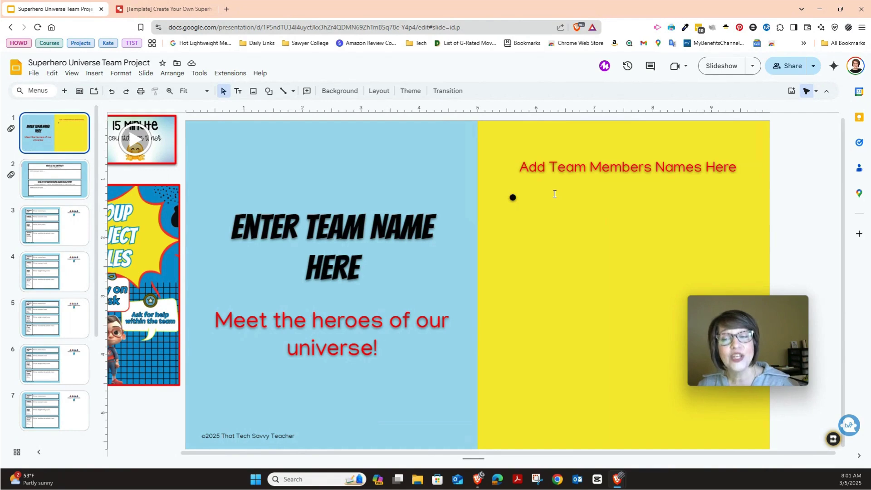
click(259, 258)
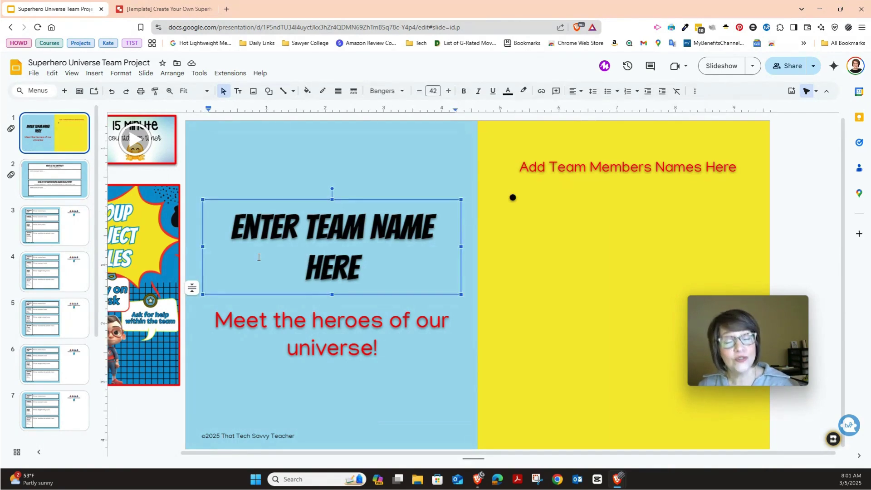
click(58, 186)
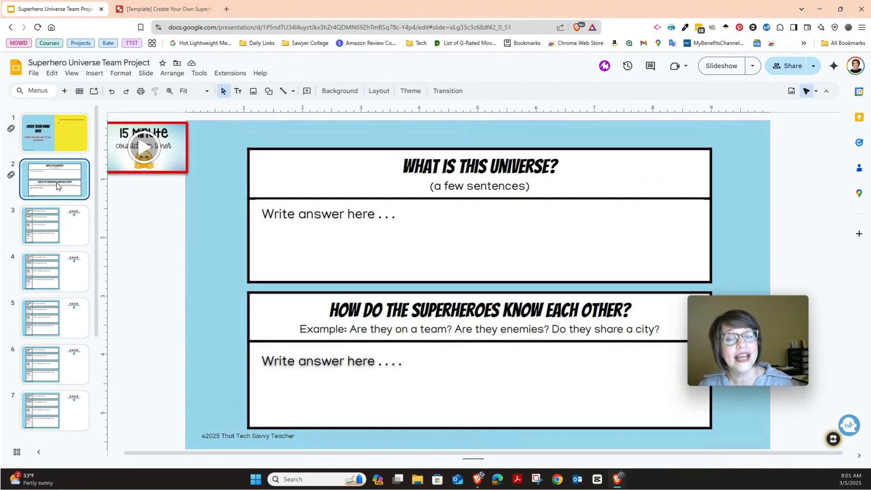
click(65, 237)
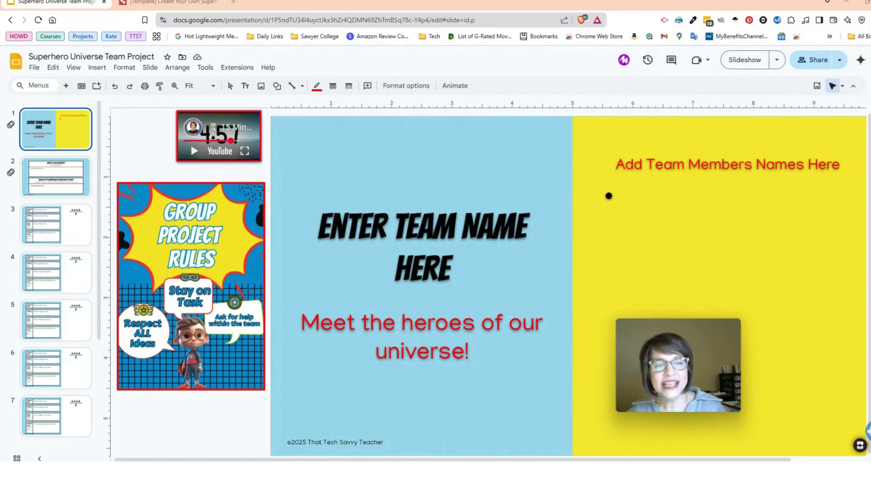
- Deselect the timer video and step down to the 'What Is This Universe?' slide 2
click(84, 121)
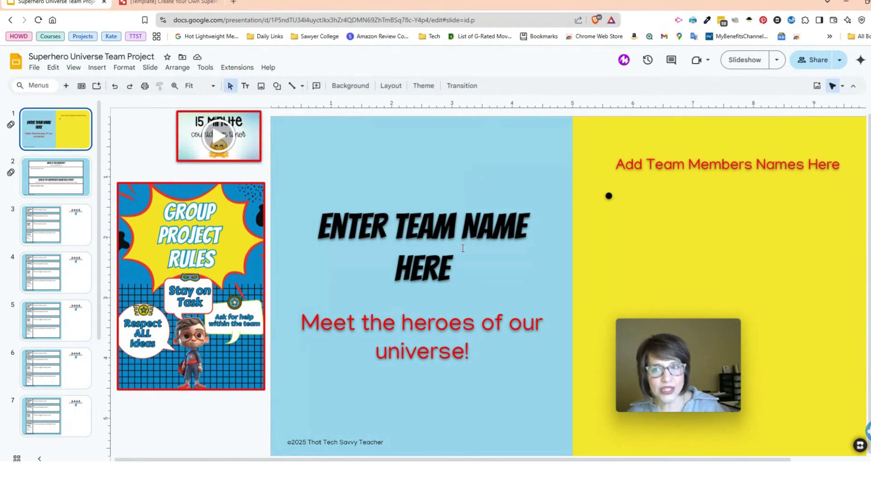
key(Down)
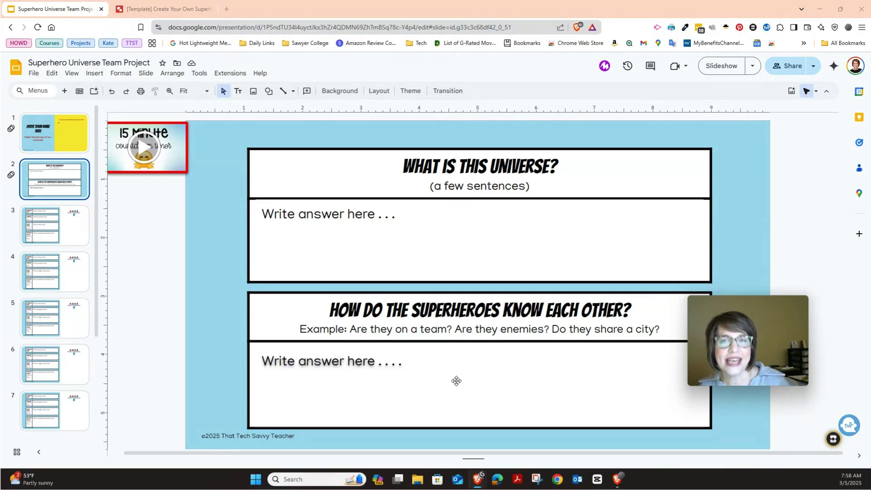
- Step down to slide 3's superhero profile form with name, powers and origin fields
key(Down)
scroll(44, 261, down, 3)
scroll(44, 261, up, 3)
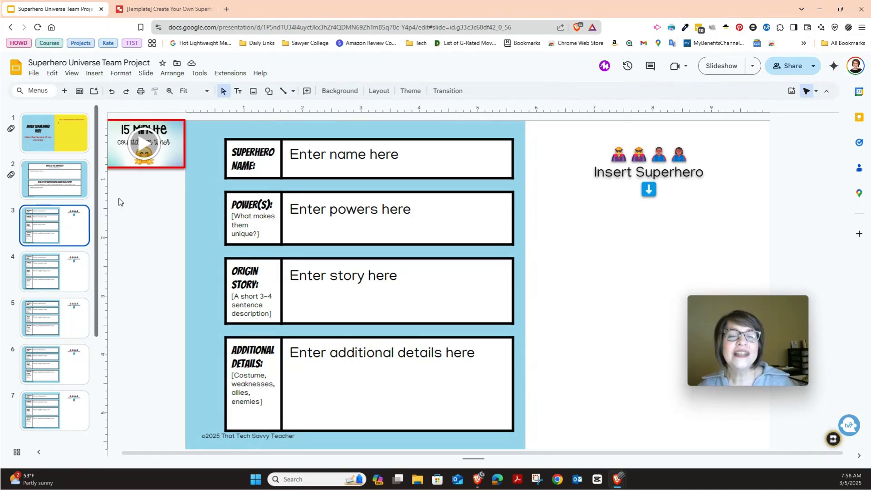
click(148, 146)
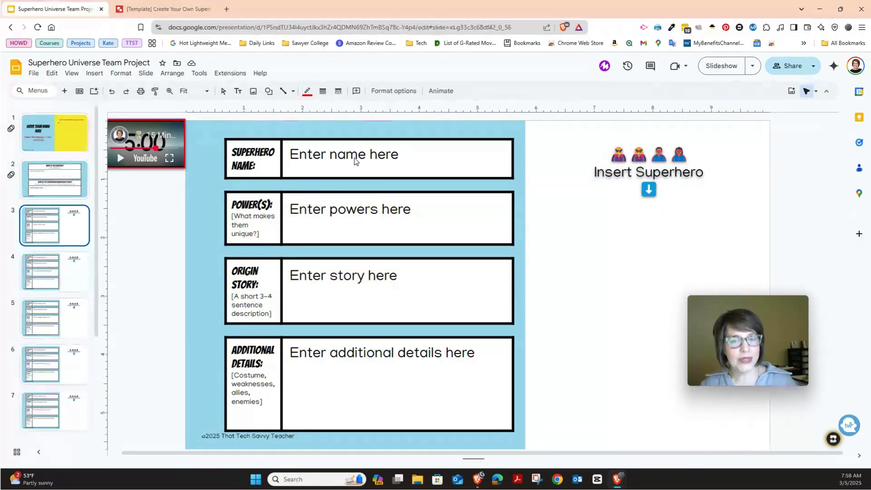
key(Escape)
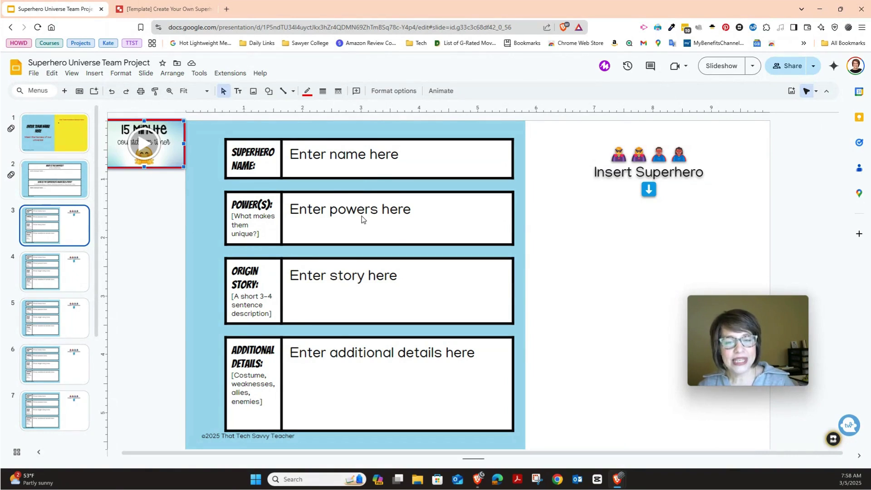
click(358, 212)
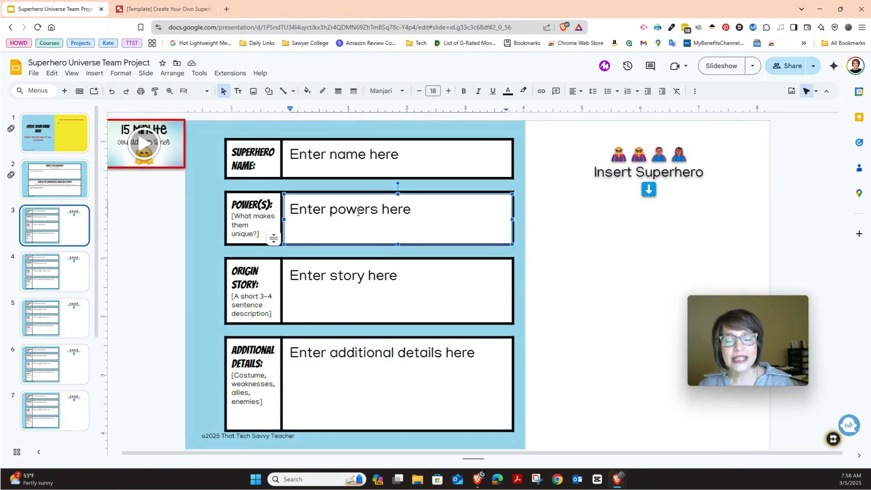
click(342, 281)
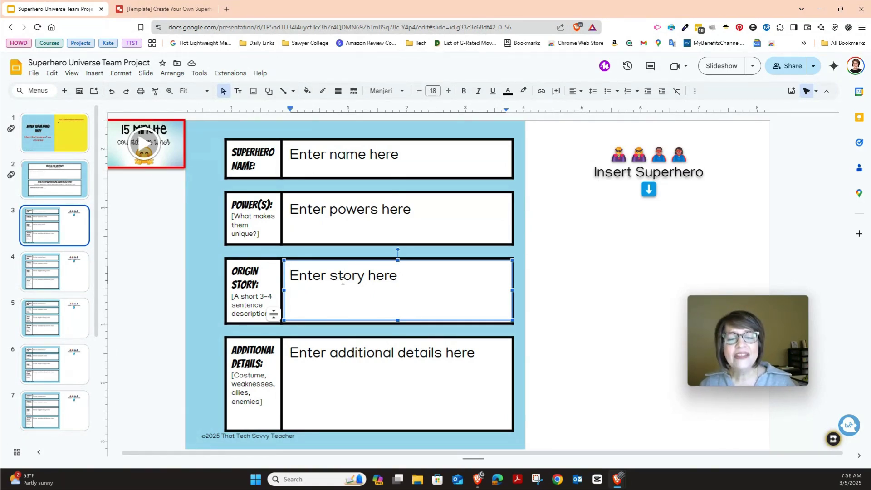
click(344, 404)
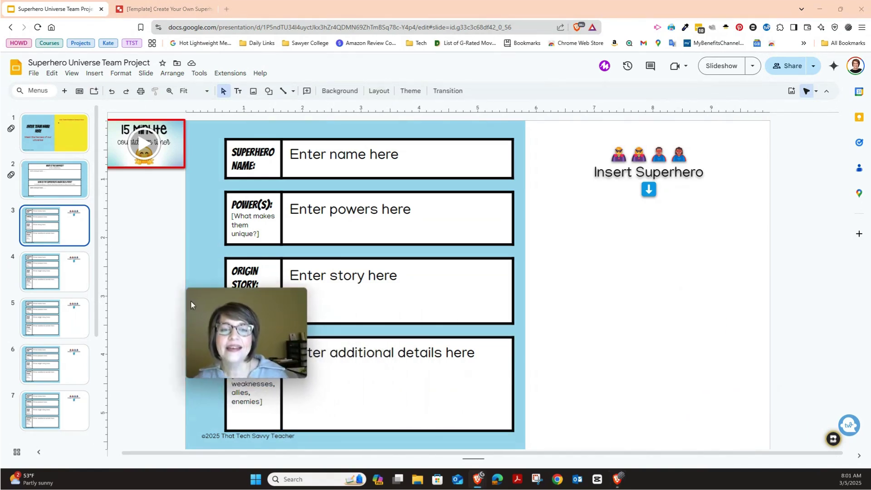
- Copy the whole superhero figure from the template drawing and return to the slide deck
drag(191, 301, 200, 269)
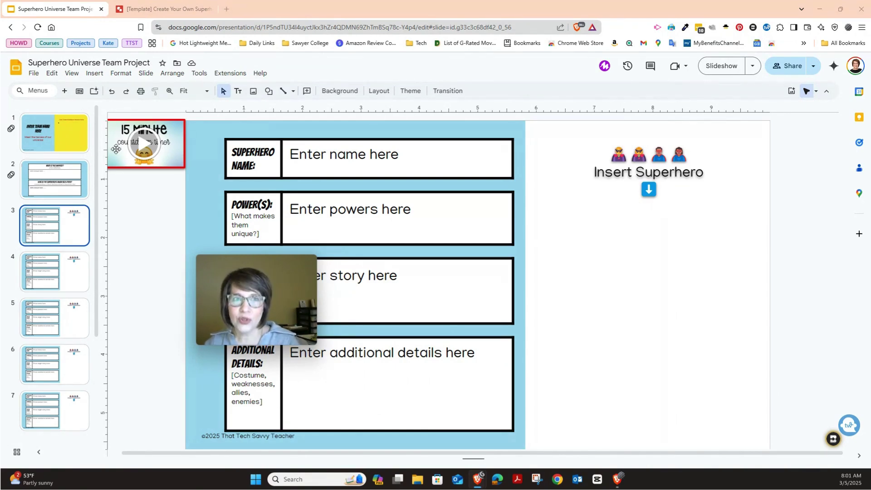
click(178, 11)
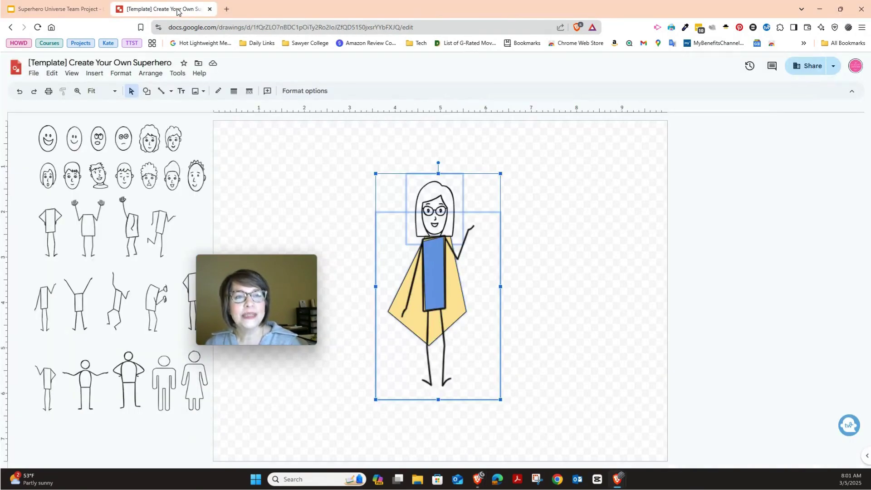
click(650, 209)
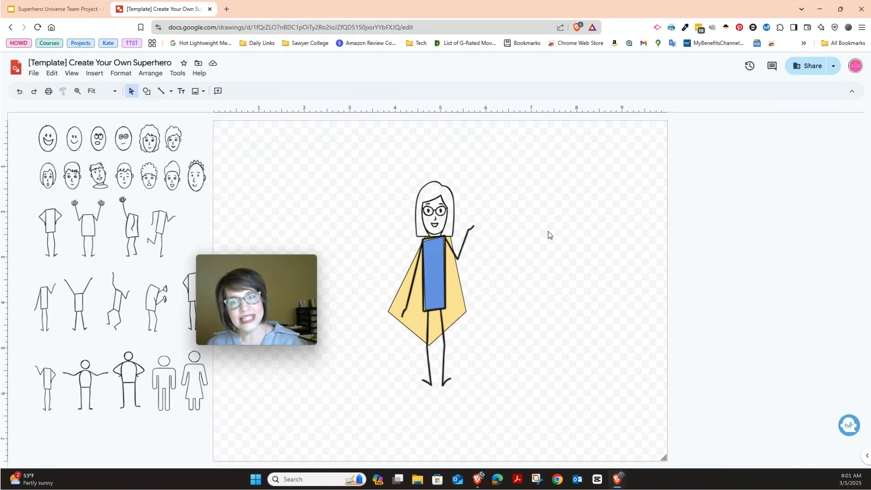
click(456, 273)
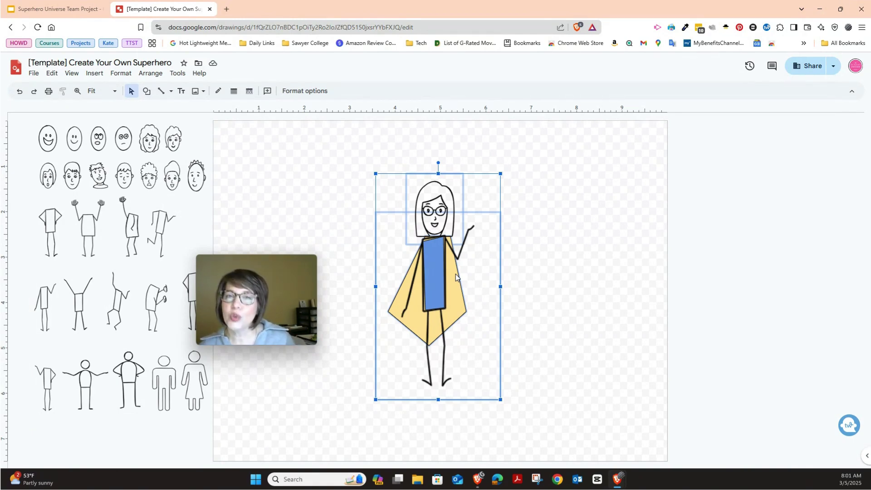
key(ctrl+c)
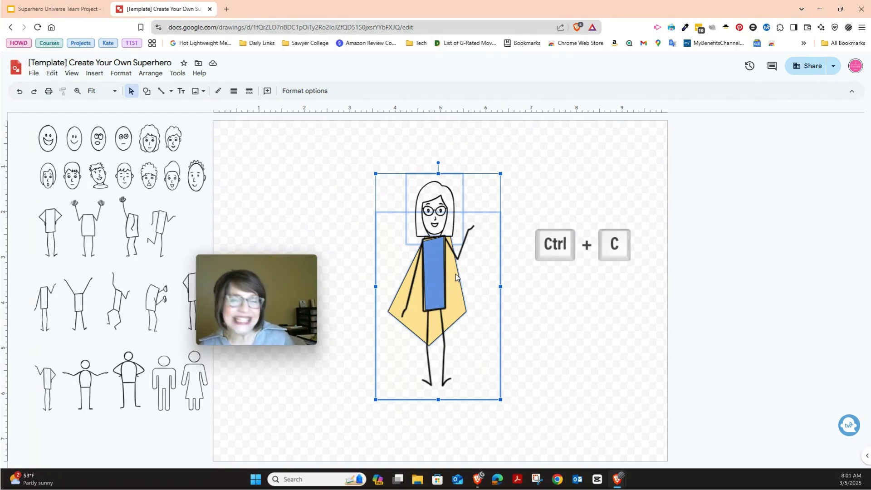
click(9, 6)
- Paste the superhero onto slide 3, move it under Insert Superhero, and shrink it to fit
key(ctrl+v)
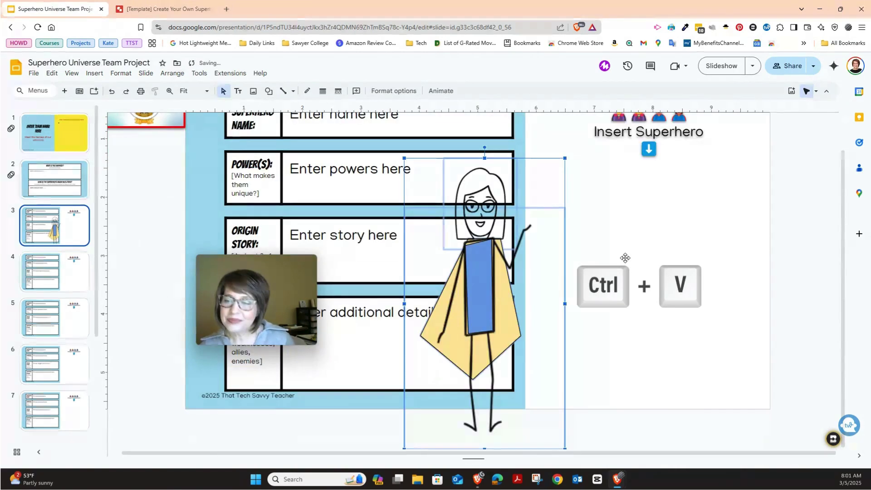
drag(554, 260, 698, 220)
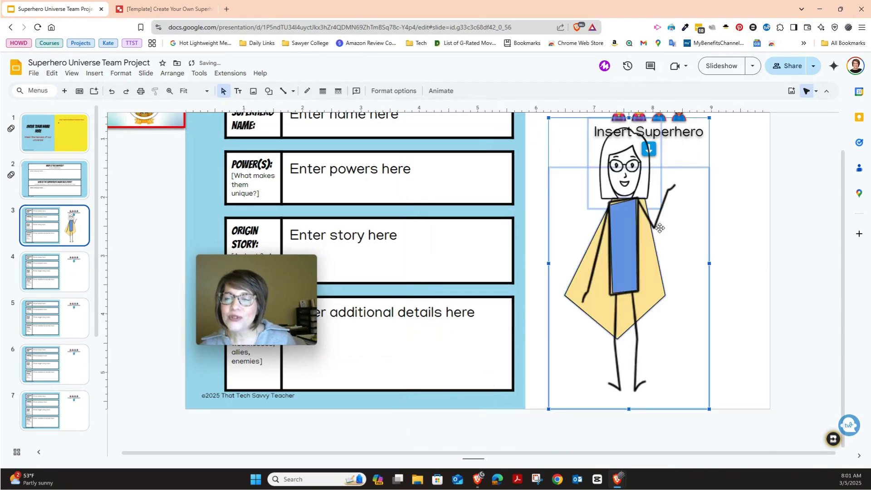
scroll(707, 222, up, 1)
click(706, 220)
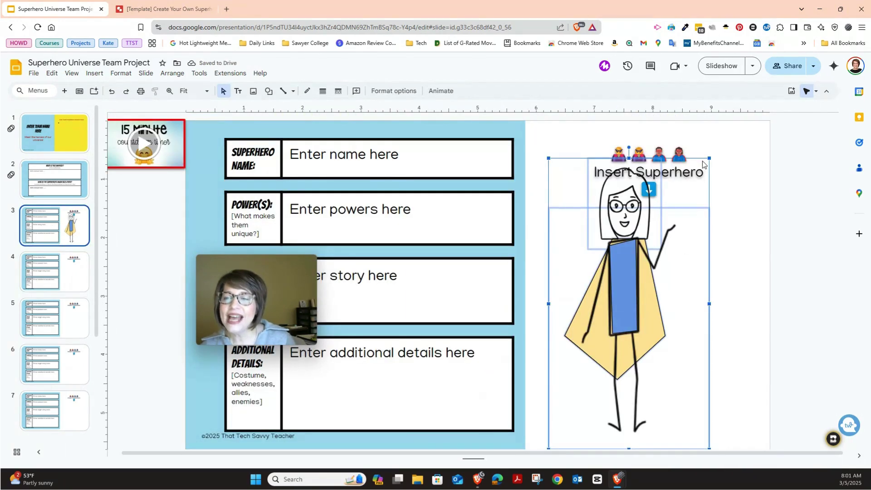
drag(710, 159, 658, 215)
- Nudge the superhero slightly further right, then return to the superhero drawing
click(663, 248)
click(547, 219)
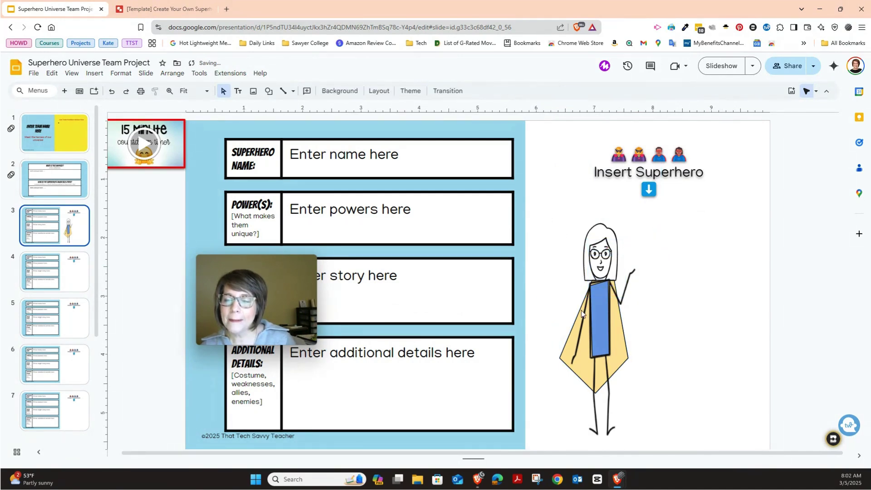
drag(583, 314, 629, 309)
click(570, 264)
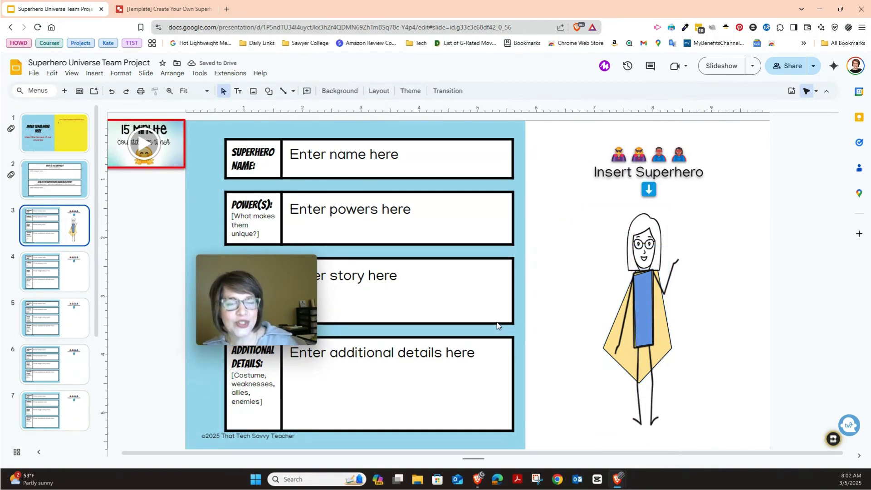
click(177, 10)
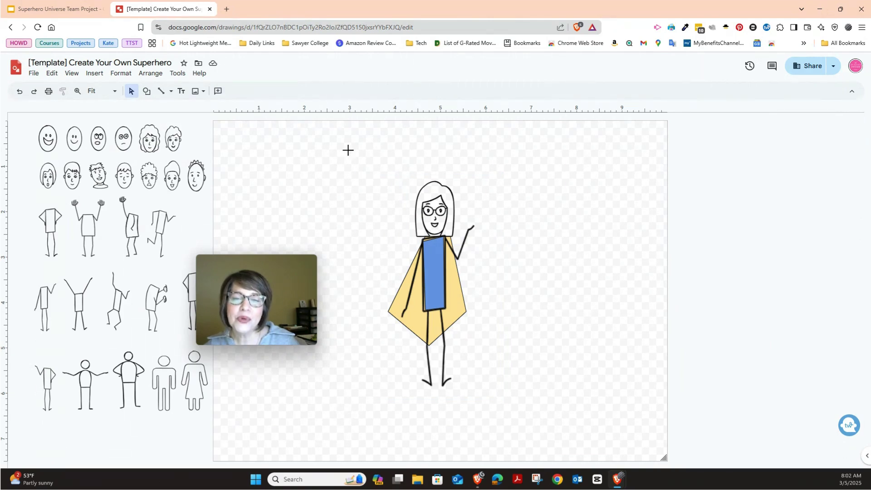
- Box-select the entire superhero figure and bring up its context menu with Ungroup
drag(346, 146, 514, 399)
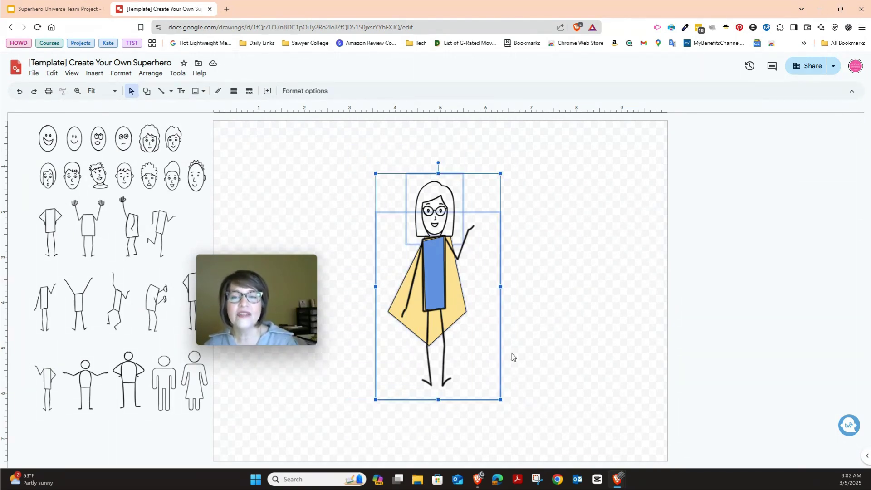
right_click(436, 250)
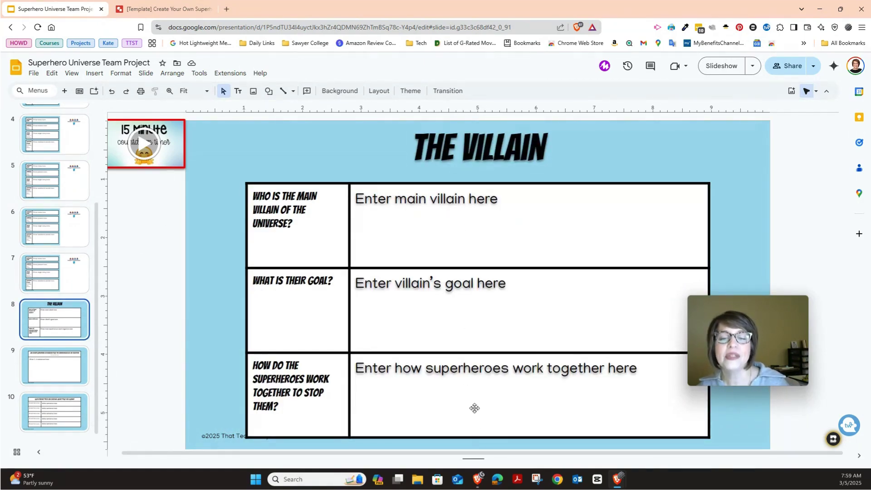
- Select the villain, goal and teamwork answer boxes on slide 8, then play the timer video
click(397, 235)
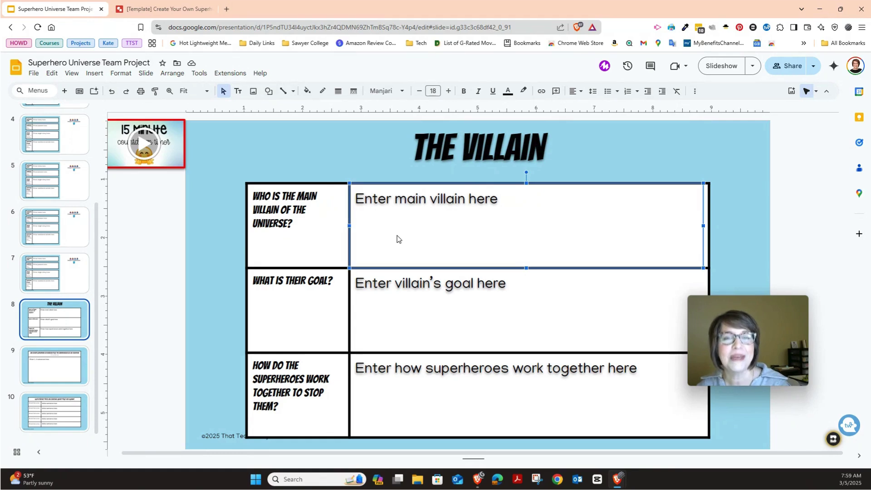
click(387, 326)
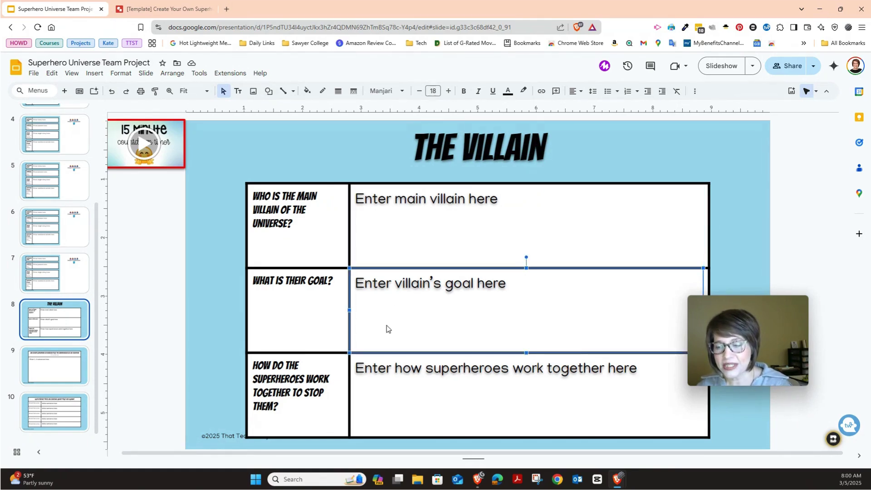
click(394, 396)
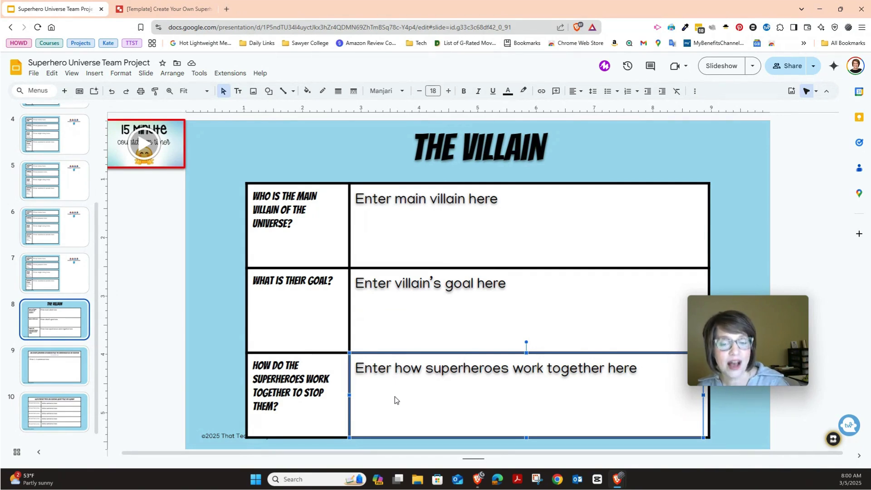
click(411, 190)
click(411, 282)
click(403, 391)
click(413, 245)
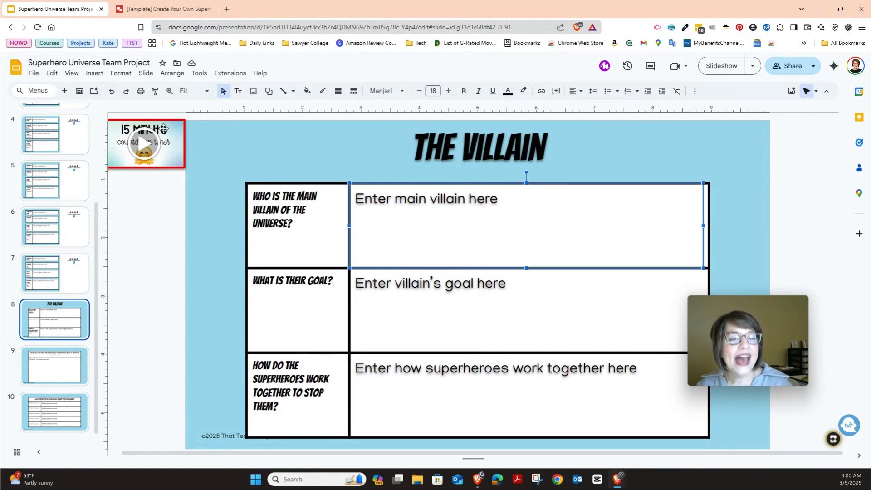
click(142, 149)
click(143, 149)
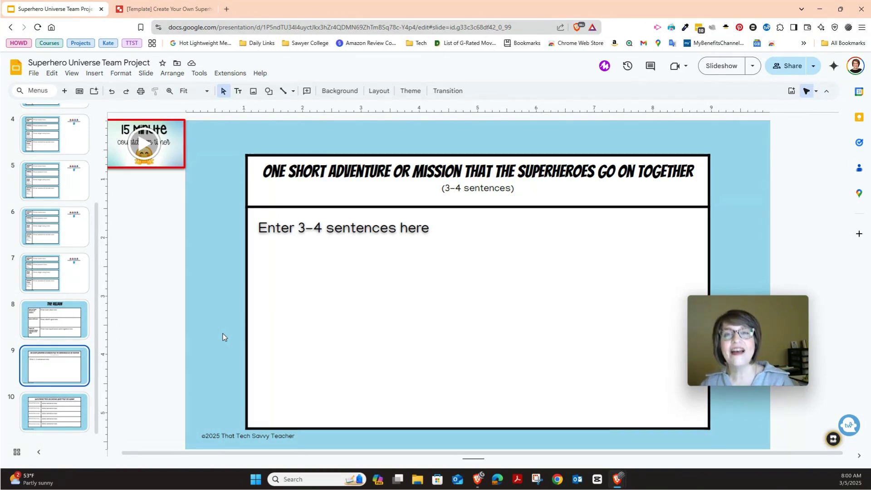
- Open slide 10 and select the four Student Name Here boxes and the first Write sentence here box
click(74, 425)
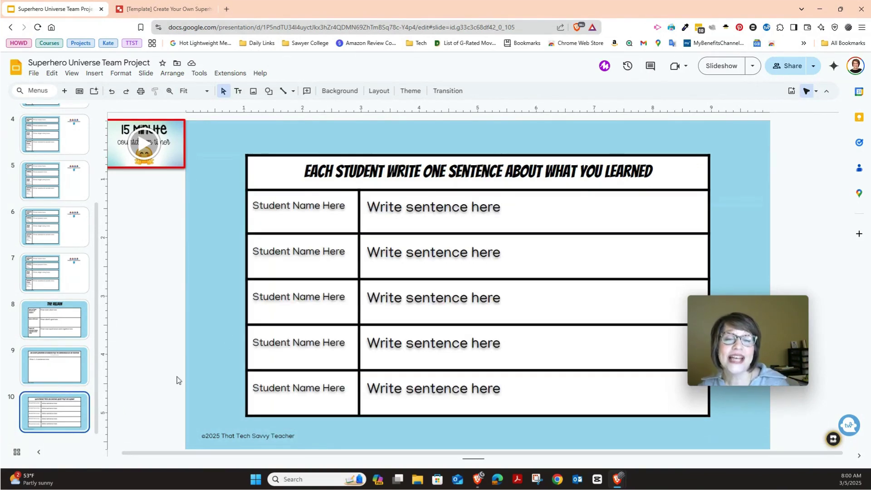
click(328, 216)
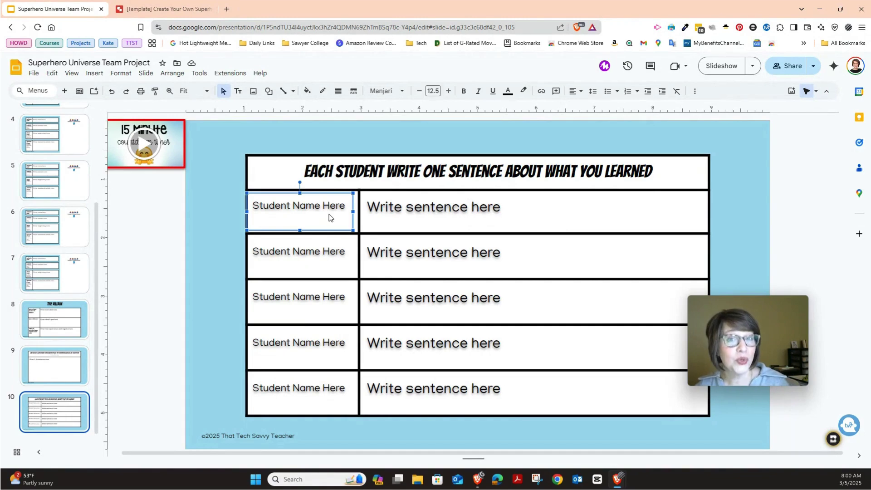
click(326, 244)
click(325, 291)
click(315, 331)
click(315, 225)
click(438, 220)
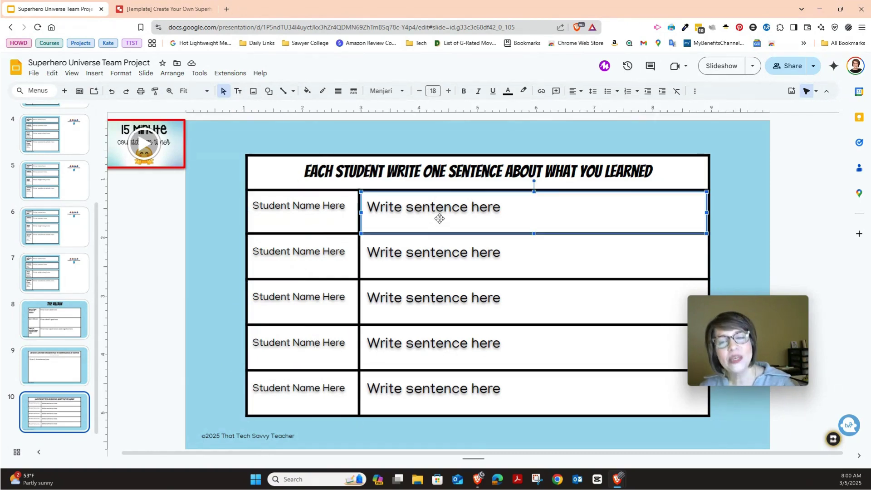